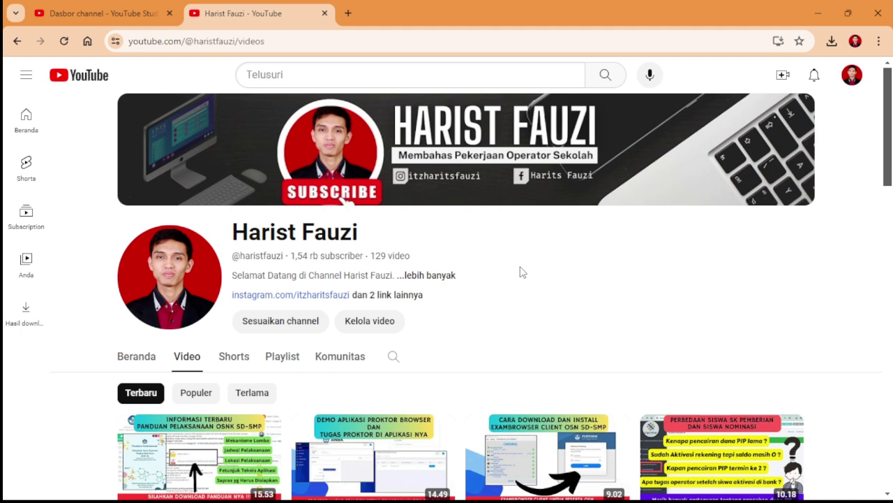
# Browse the channel's latest videos and view the Demo Semi Daring.png image in the photo viewer.
pyautogui.scroll(-1, 526, 344)
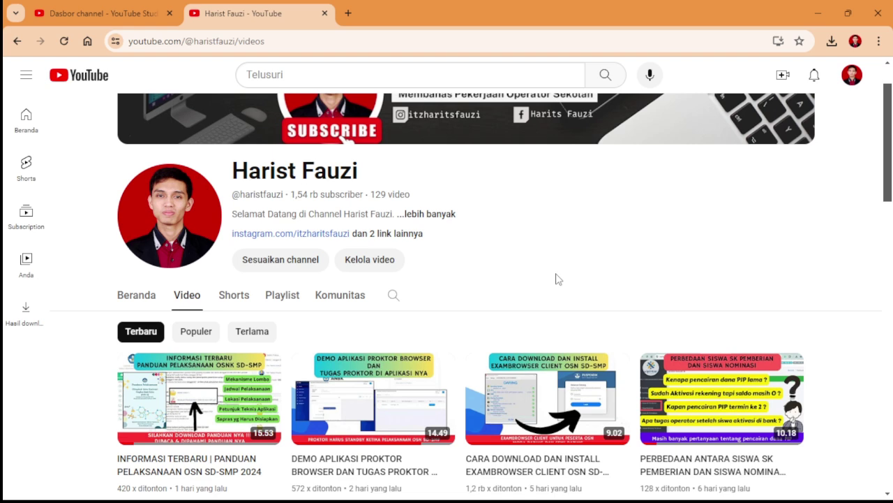
pyautogui.scroll(-1, 556, 279)
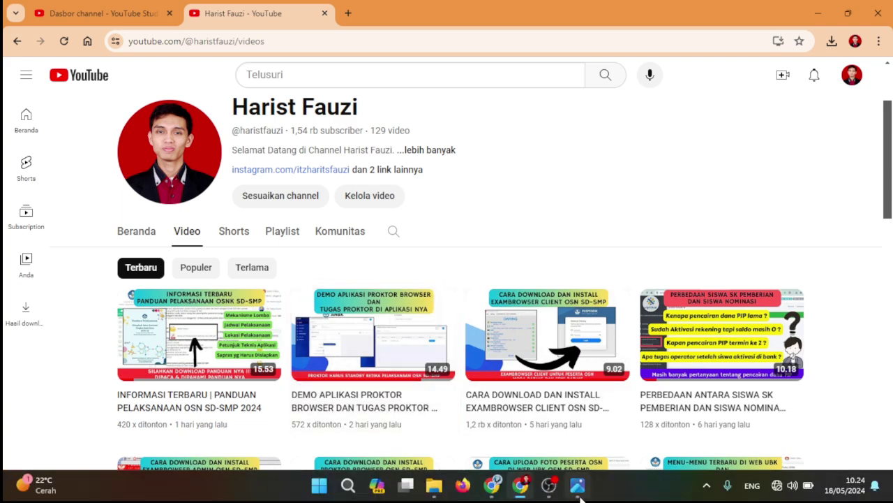
pyautogui.click(579, 490)
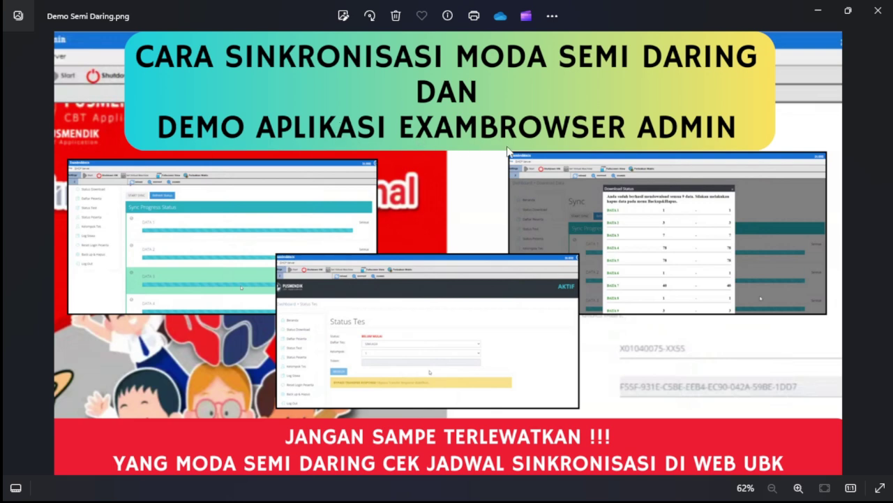
# Switch to the Olimpiade Sains Nasional site in Chrome and view the Komputer Proktor data under Administrasi Tes.
pyautogui.moveTo(500, 490)
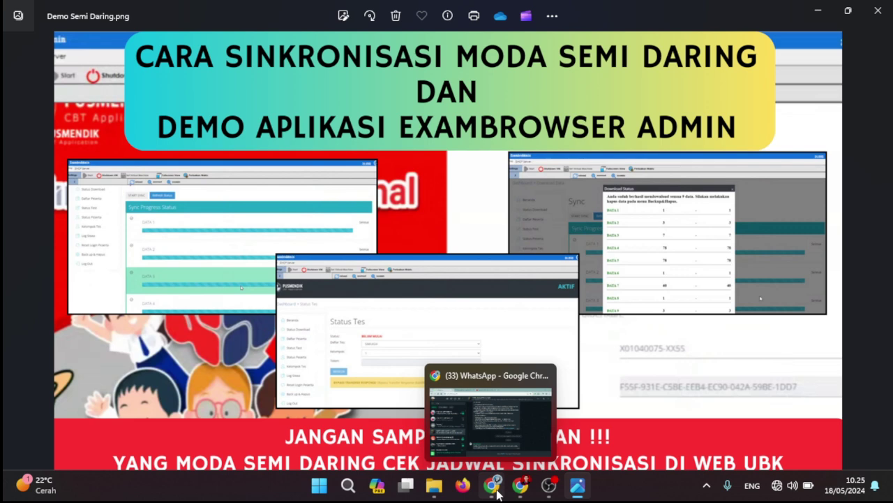
pyautogui.click(498, 494)
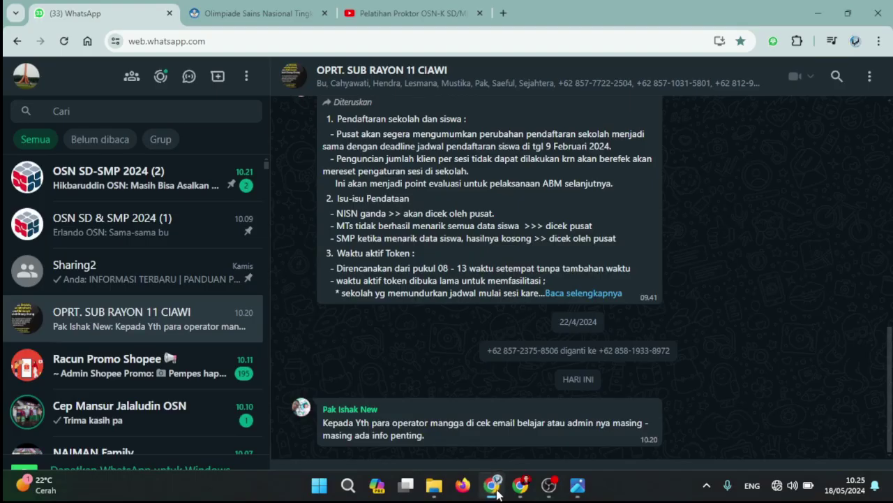
pyautogui.click(252, 13)
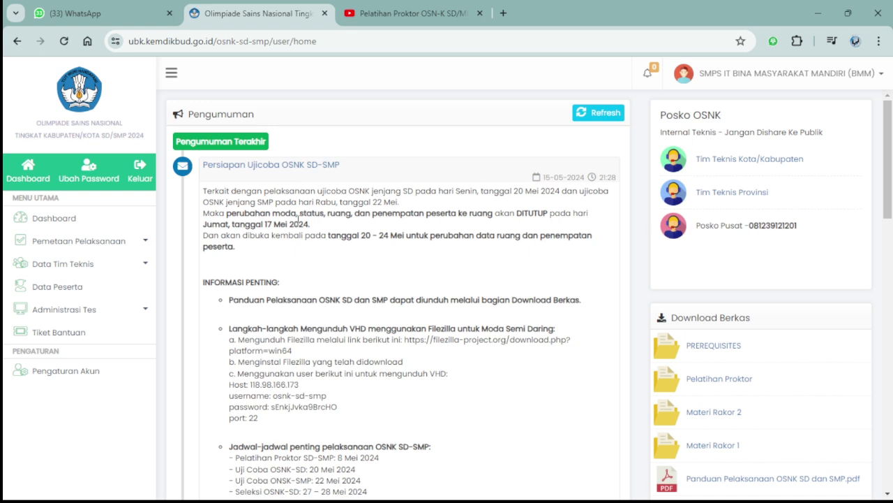
pyautogui.scroll(-1, 299, 221)
pyautogui.scroll(1, 259, 189)
pyautogui.click(105, 307)
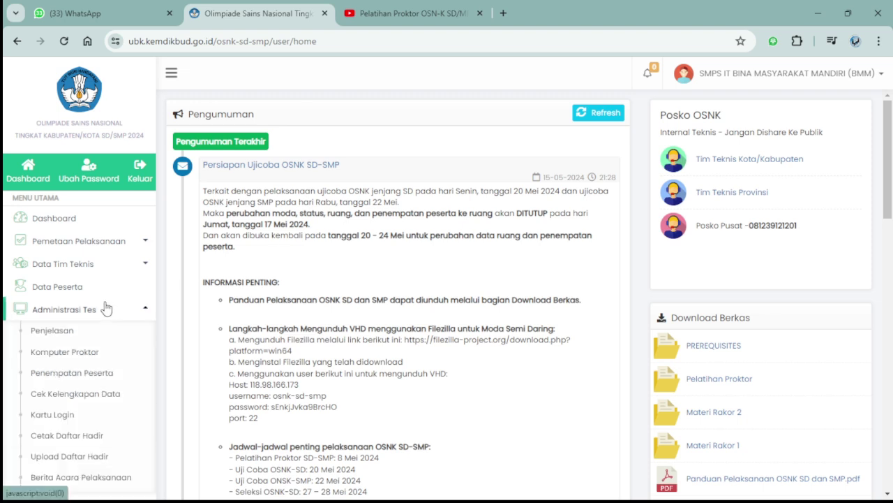
pyautogui.click(91, 355)
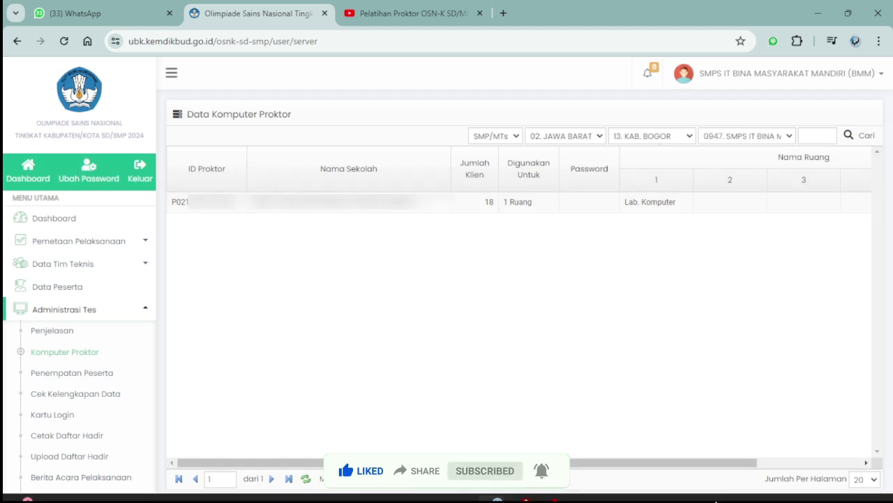
# View the Jadwal Sinkronisasi page under Administrasi Tes and switch to the Pelatihan Proktor training video on YouTube.
pyautogui.moveTo(788, 493)
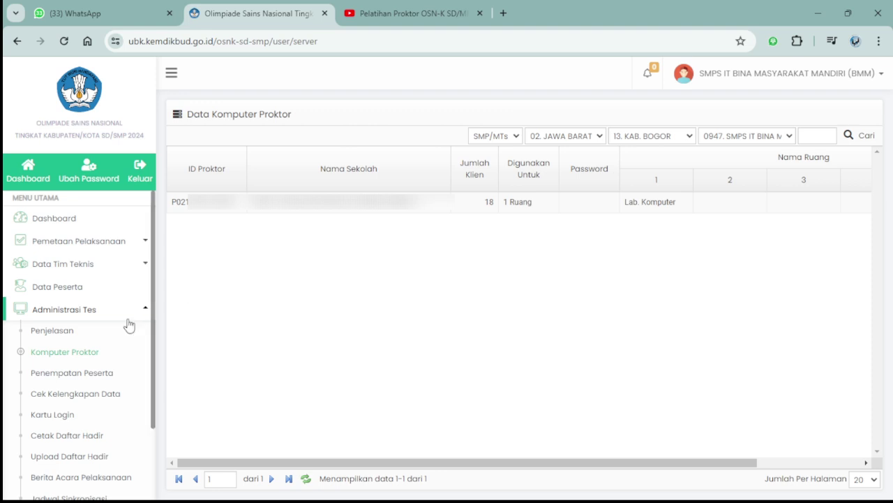
pyautogui.scroll(-3, 129, 325)
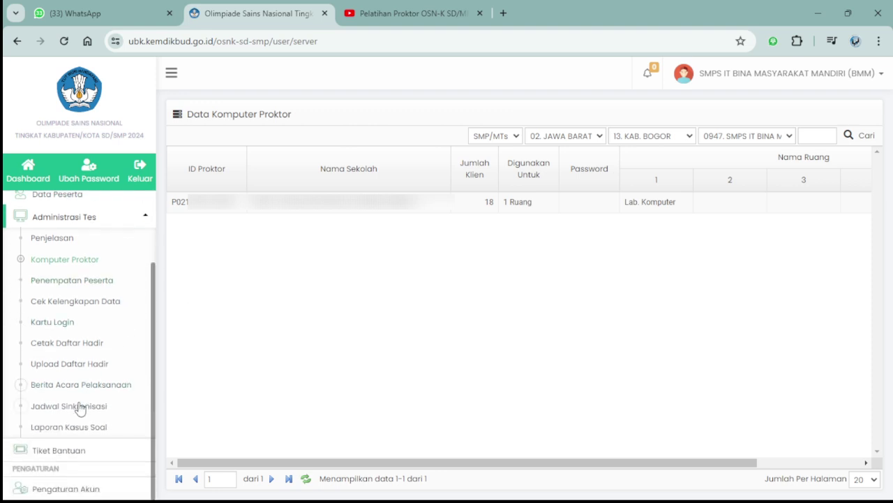
pyautogui.click(80, 410)
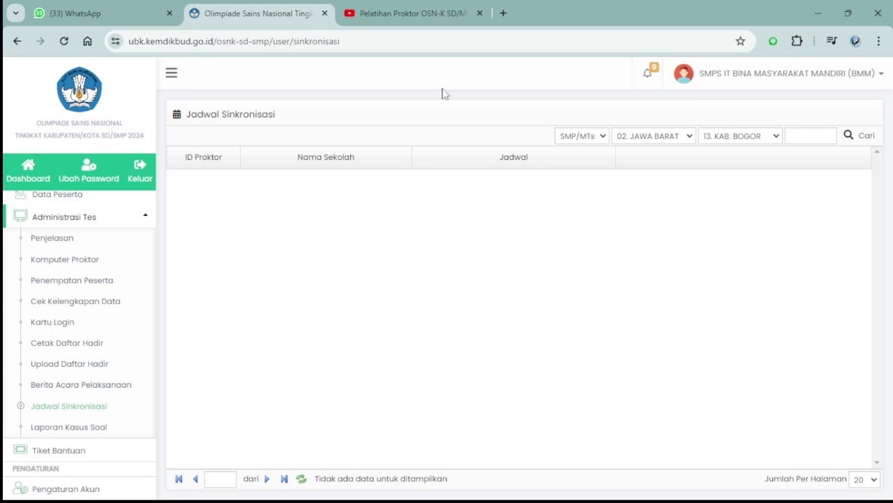
pyautogui.click(389, 7)
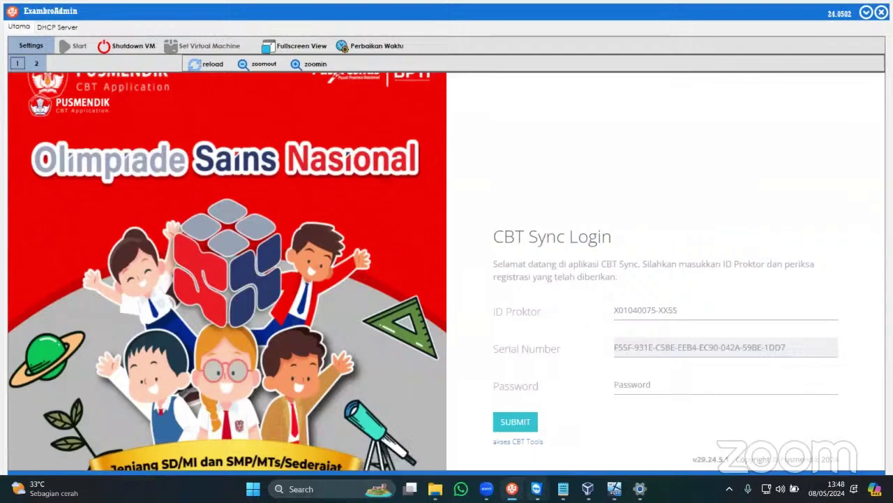
# Copy the login password from the proctor credentials note in Notepad and return to ExambroAdmin.
pyautogui.click(563, 489)
pyautogui.moveTo(368, 109); pyautogui.dragTo(365, 119)
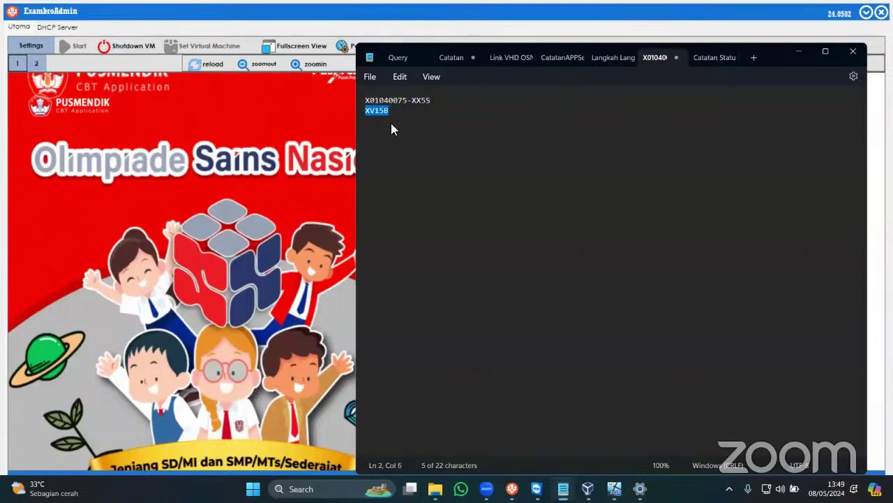
pyautogui.click(316, 214)
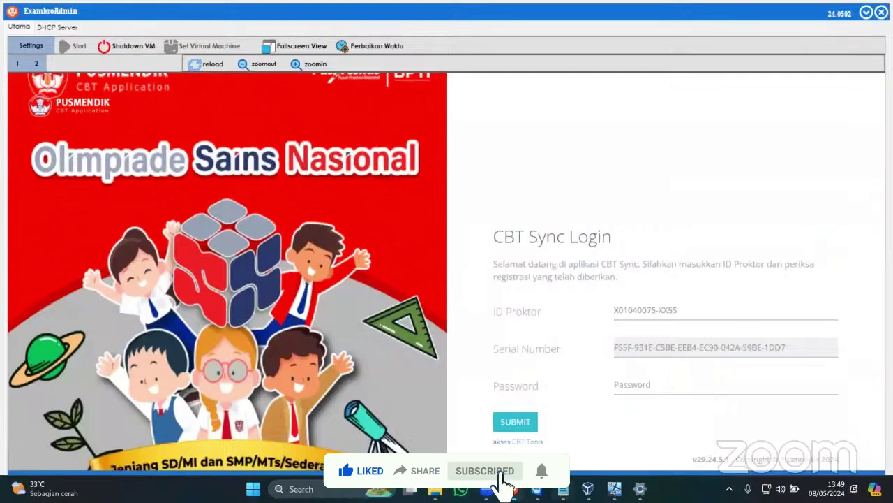
pyautogui.hotkey('alt', 'Tab')
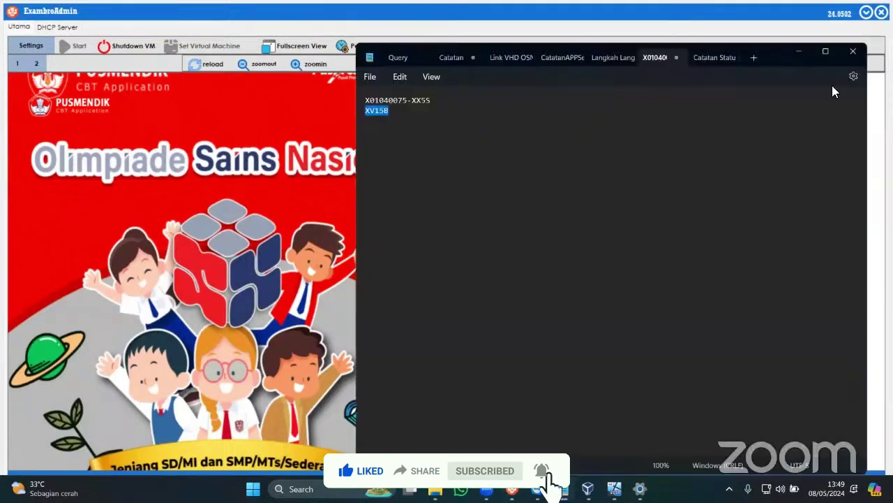
pyautogui.click(800, 53)
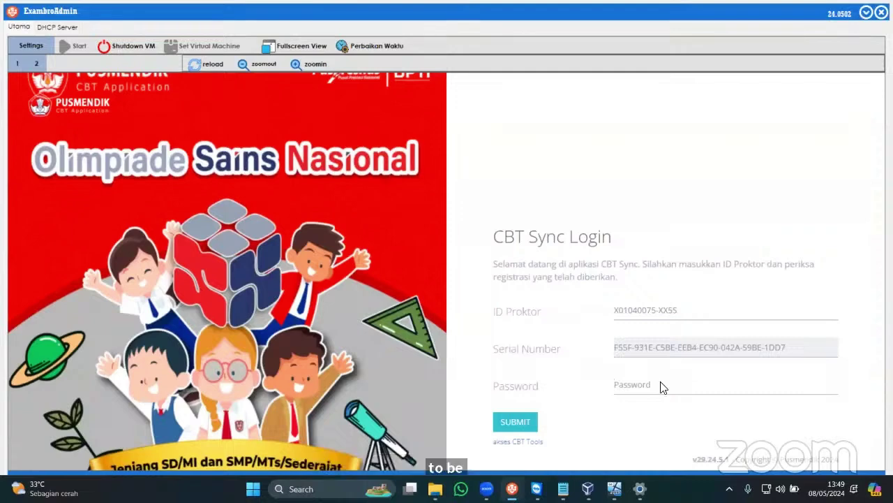
# Enter the account password for the filled-in ID Proktor on the CBT Sync Login form and submit it.
pyautogui.click(661, 387)
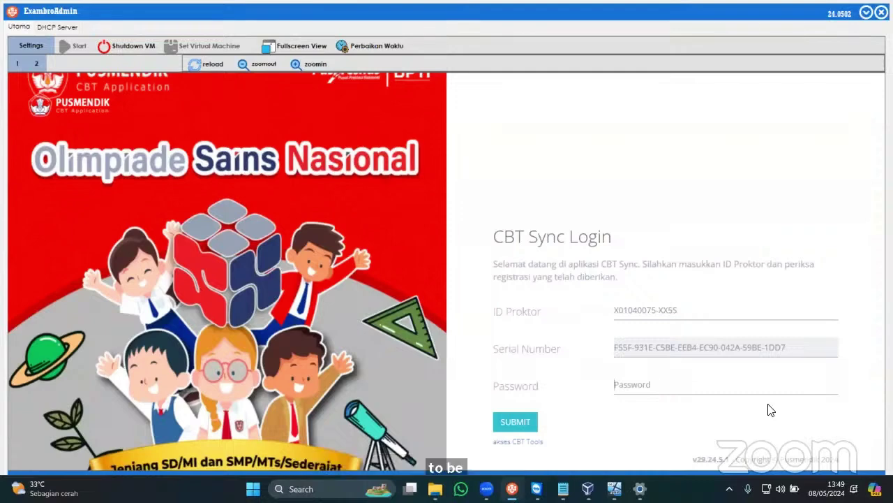
pyautogui.click(684, 312)
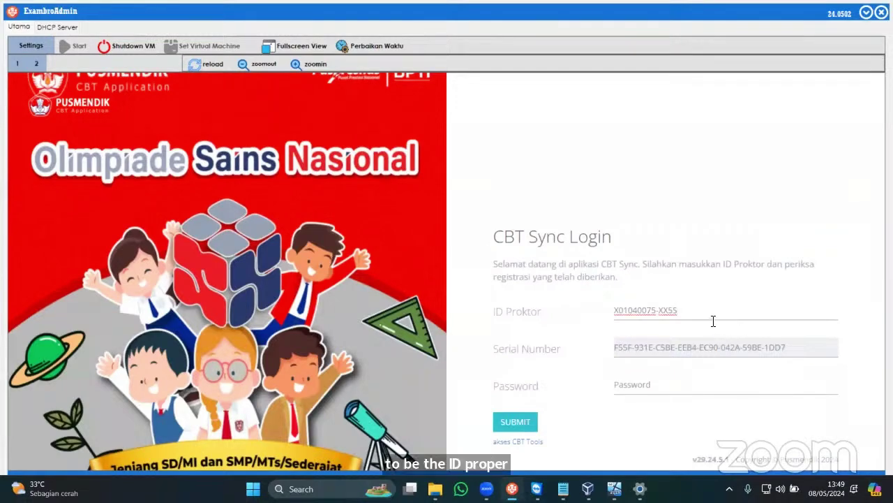
pyautogui.click(697, 388)
pyautogui.write('*****')
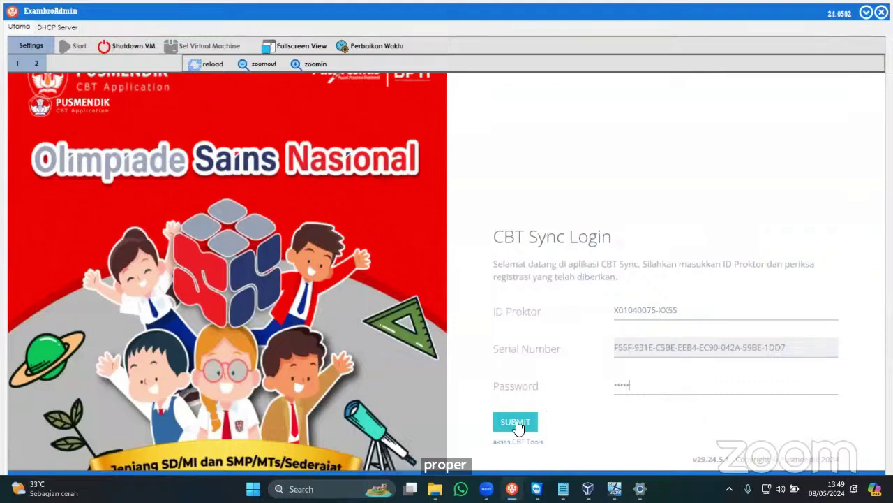
pyautogui.click(516, 423)
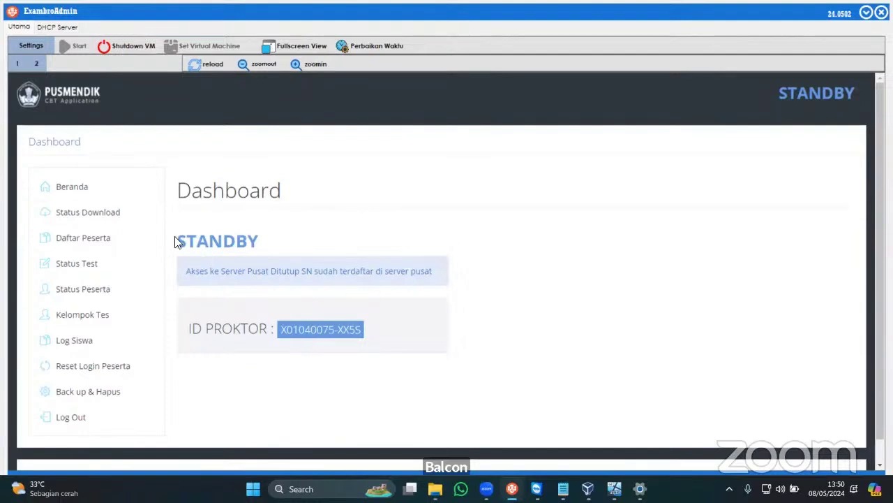
# Log out of the CBT application and log in again by pasting the proctor account's password.
pyautogui.click(71, 417)
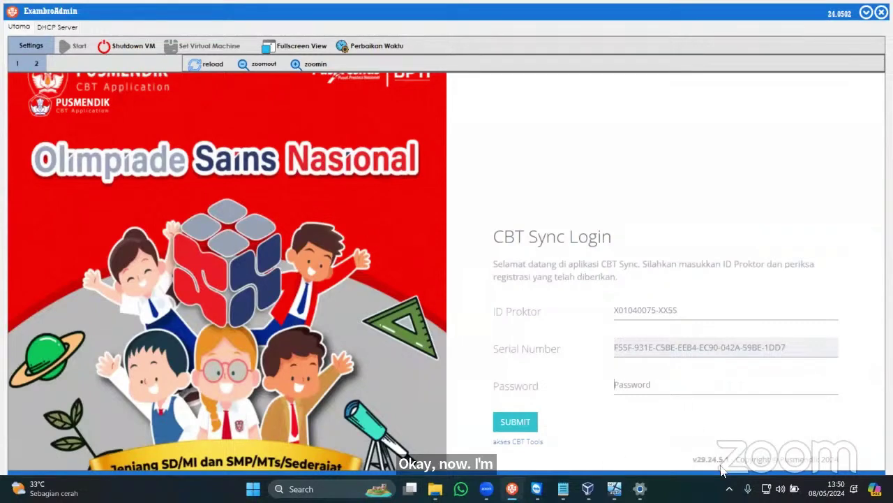
pyautogui.click(563, 488)
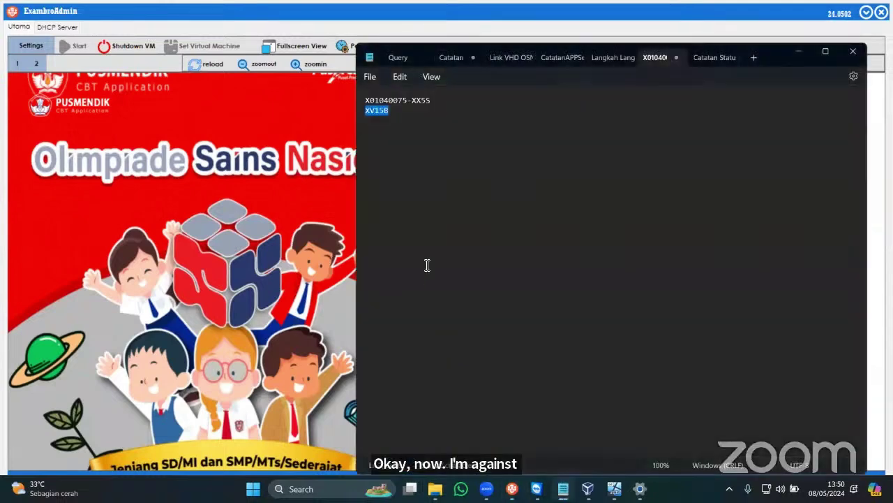
pyautogui.click(223, 257)
pyautogui.click(687, 390)
pyautogui.hotkey('ctrl', 'v')
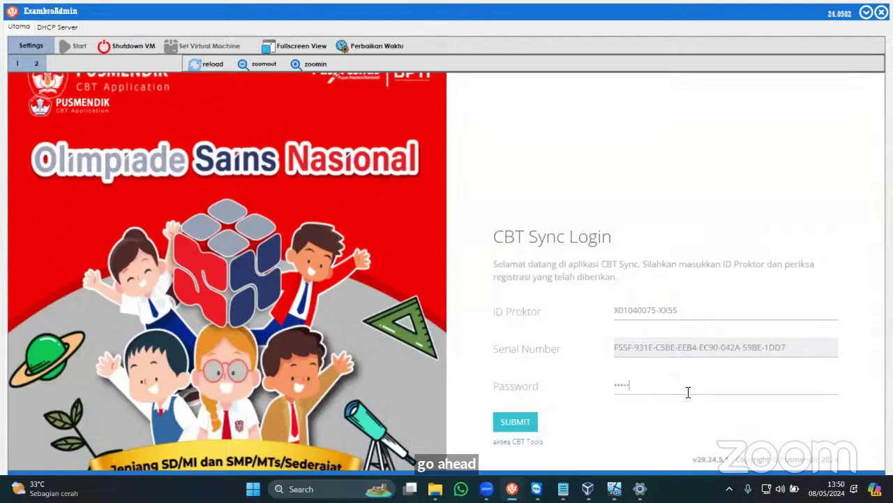
pyautogui.click(522, 421)
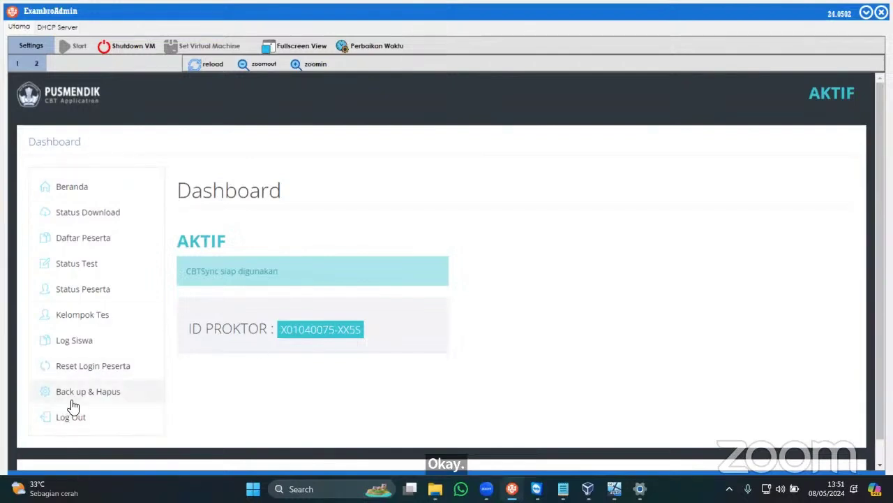
# View the Backup dan Hapus page and examine the sync progress of the data sets under Status Download.
pyautogui.click(110, 395)
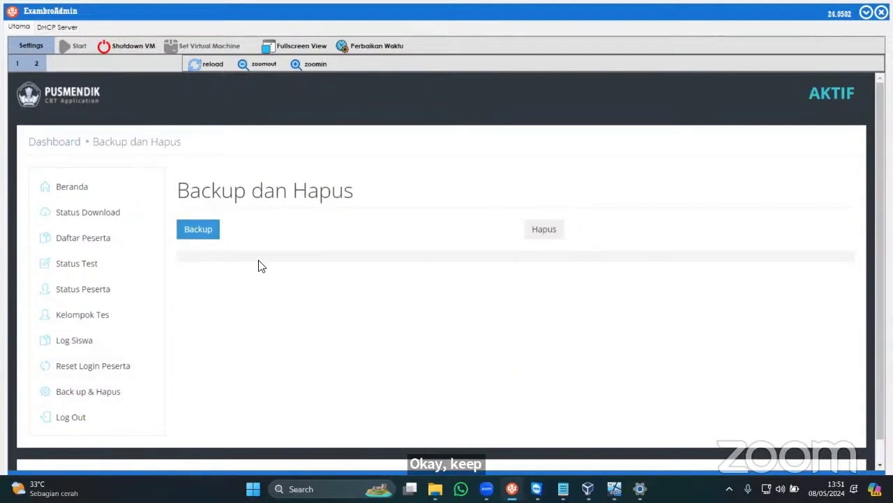
pyautogui.click(97, 216)
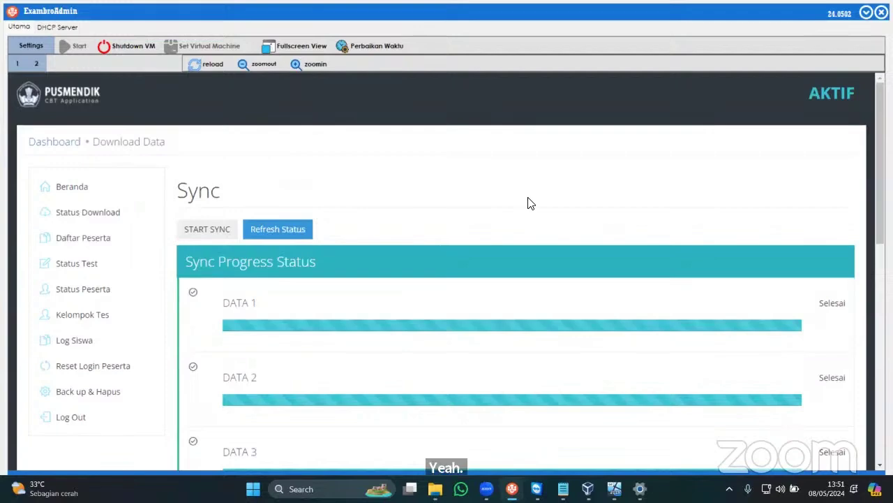
pyautogui.scroll(-2, 531, 198)
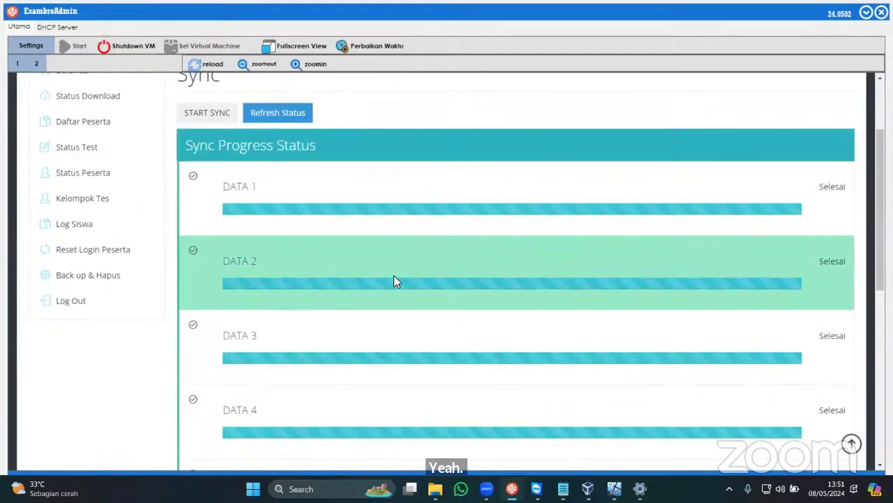
pyautogui.scroll(2, 377, 300)
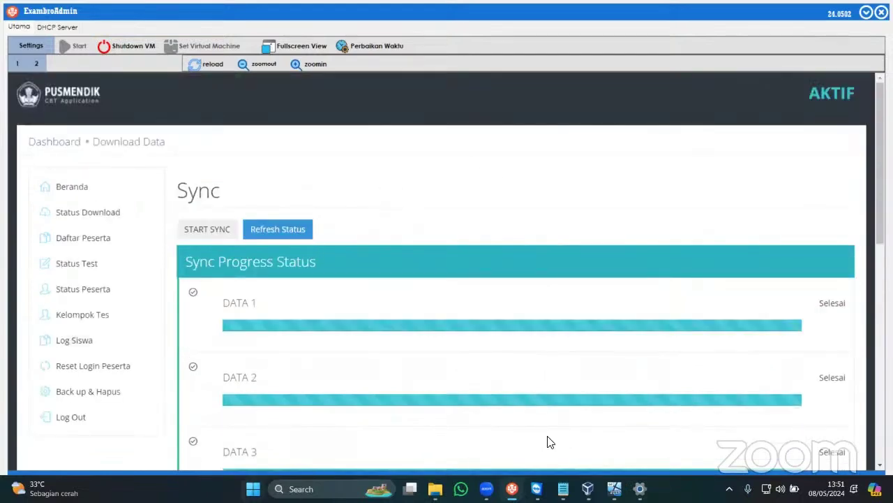
pyautogui.scroll(-9, 440, 252)
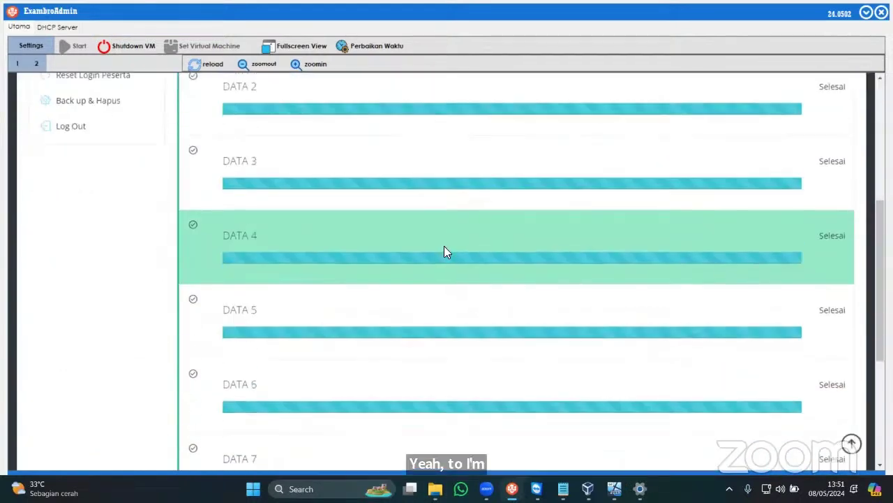
pyautogui.scroll(8, 489, 346)
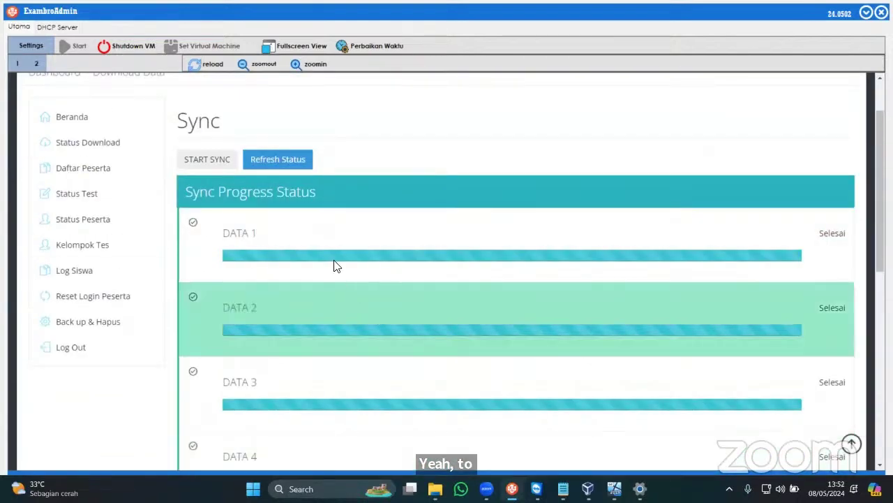
pyautogui.scroll(-4, 422, 287)
pyautogui.scroll(-3, 429, 292)
pyautogui.scroll(9, 433, 307)
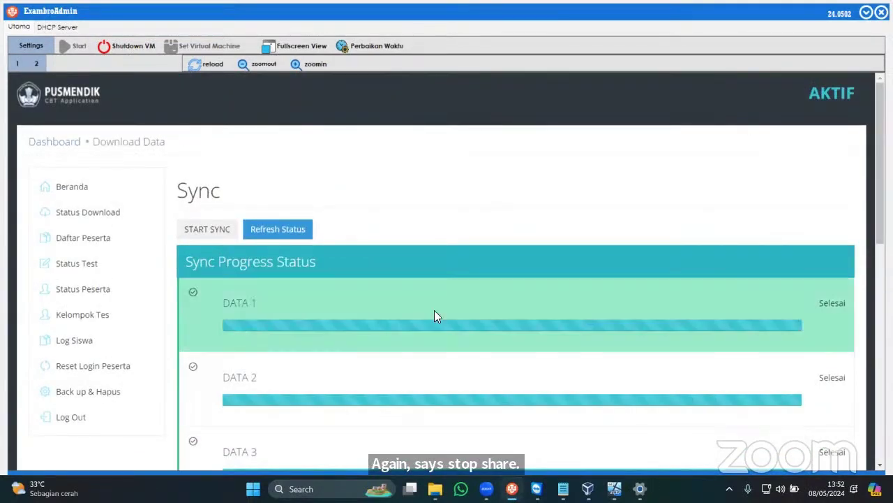
# Refresh the sync status, read and close the Download Status report, and look over the progress list again.
pyautogui.scroll(-1, 542, 252)
pyautogui.click(277, 171)
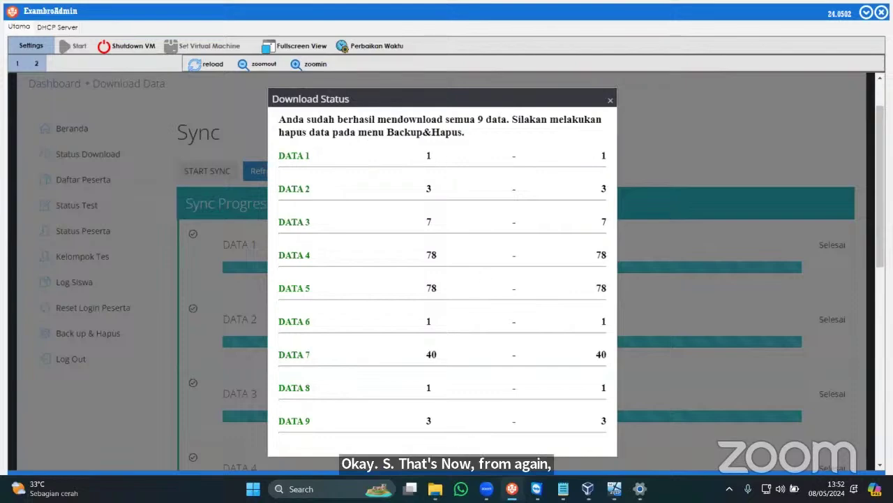
pyautogui.click(610, 100)
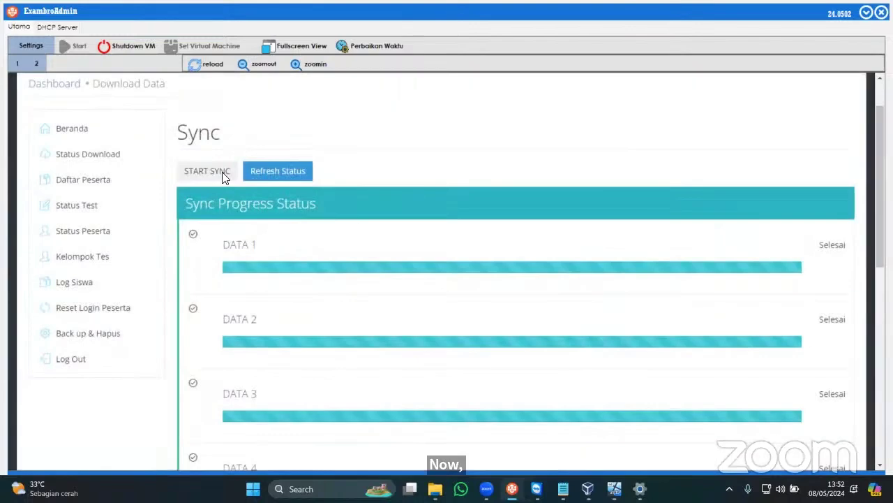
pyautogui.scroll(-1, 698, 148)
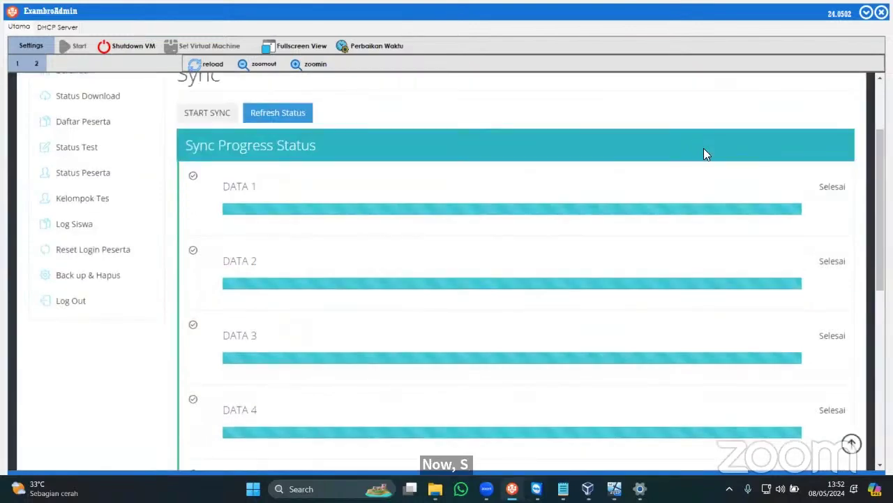
pyautogui.scroll(-2, 704, 148)
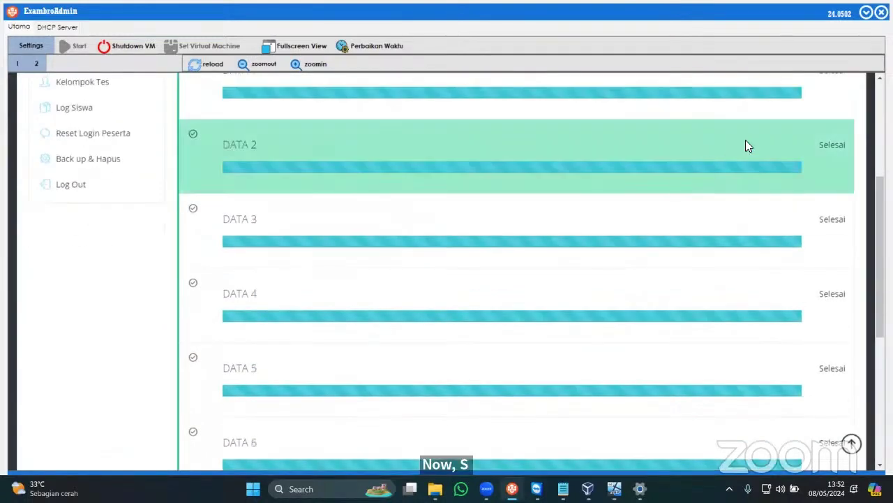
# Refresh the sync status again to check the Download Status report, close it, and view the participant list under Daftar Peserta.
pyautogui.scroll(2, 677, 231)
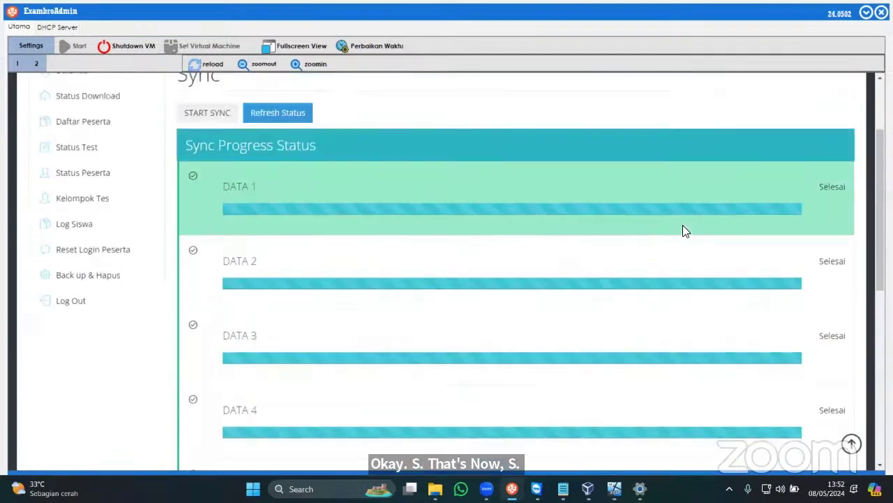
pyautogui.scroll(1, 683, 227)
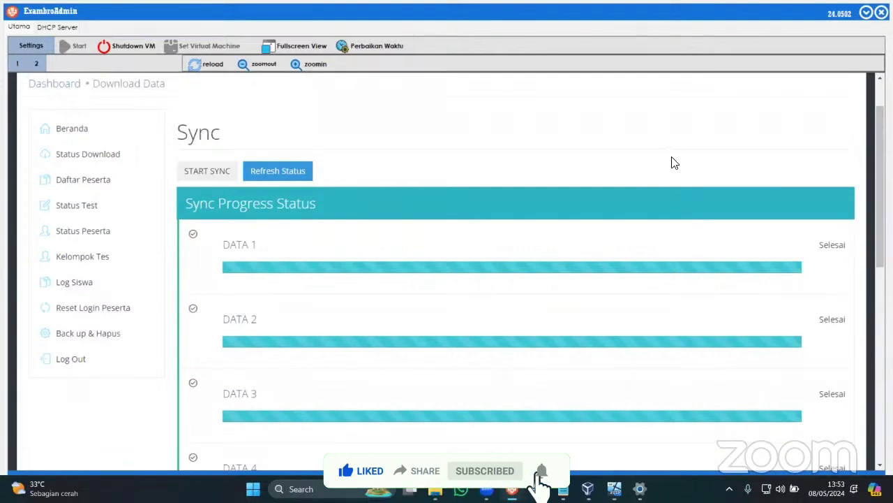
pyautogui.scroll(2, 222, 215)
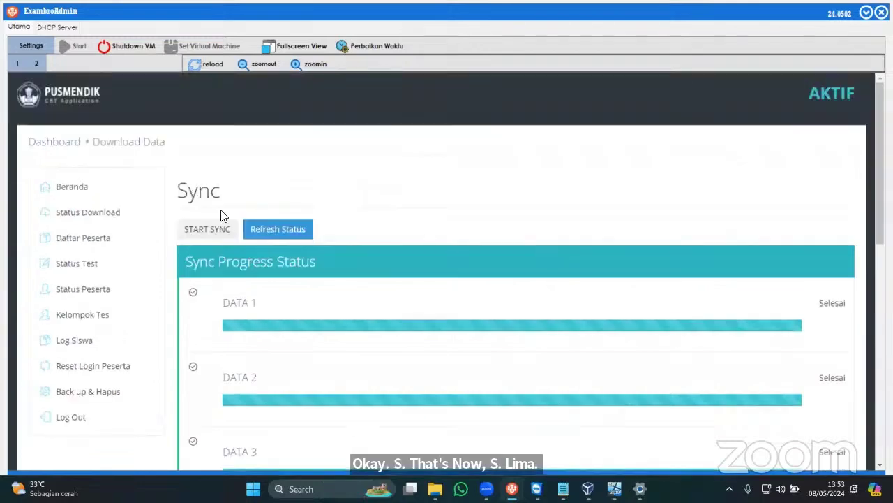
pyautogui.click(276, 229)
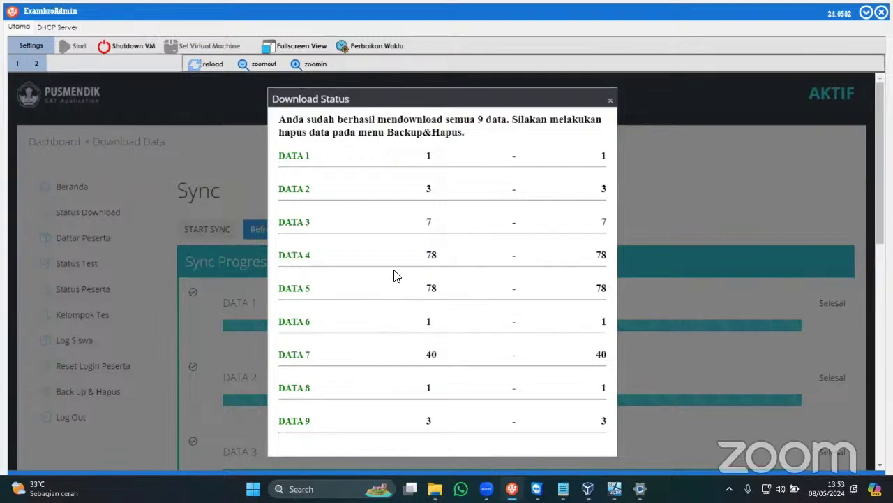
pyautogui.click(611, 100)
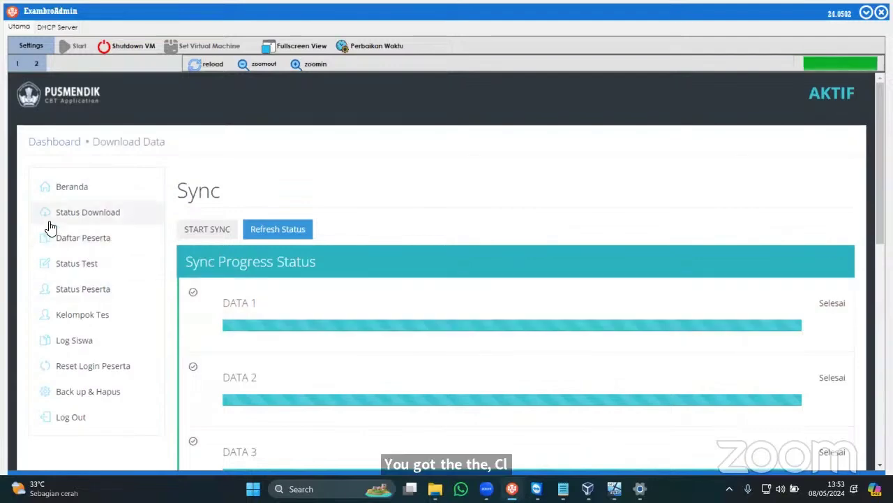
pyautogui.click(57, 236)
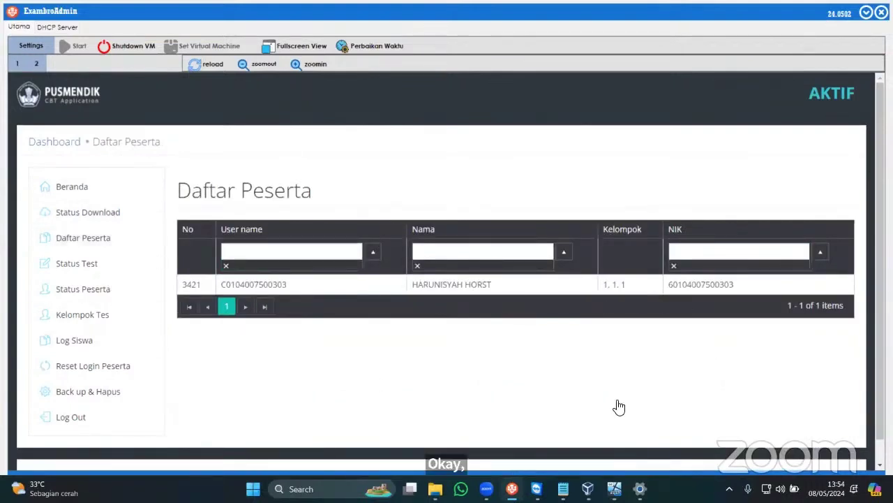
# On the Status Tes page, set Daftar Tes to SIMUK24 and Kelompok to 1, save all, confirm, and reopen Status Test.
pyautogui.click(90, 270)
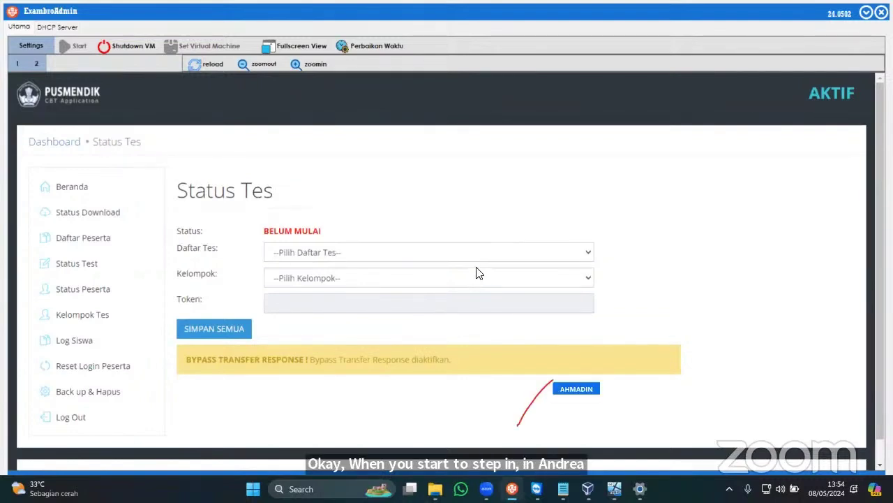
pyautogui.click(386, 253)
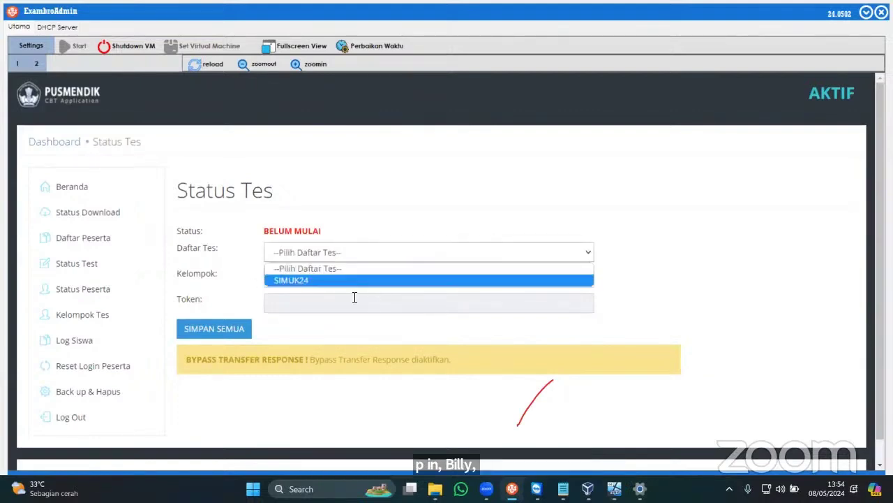
pyautogui.click(285, 279)
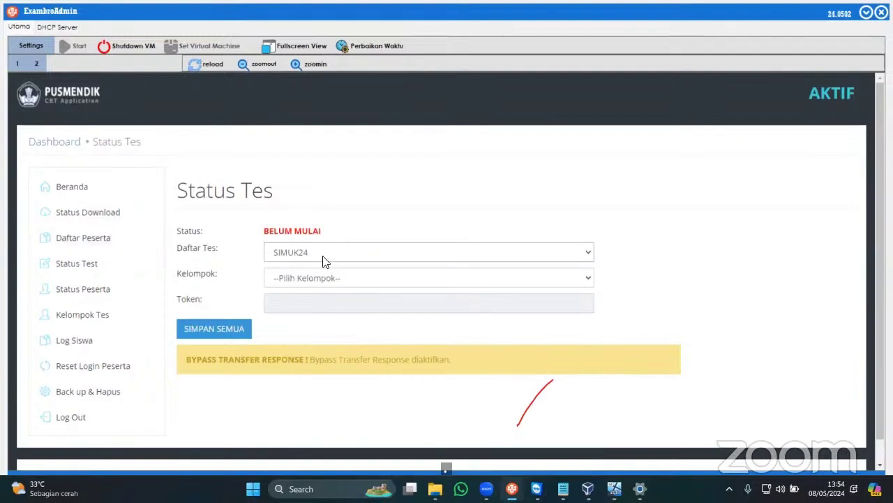
pyautogui.click(520, 277)
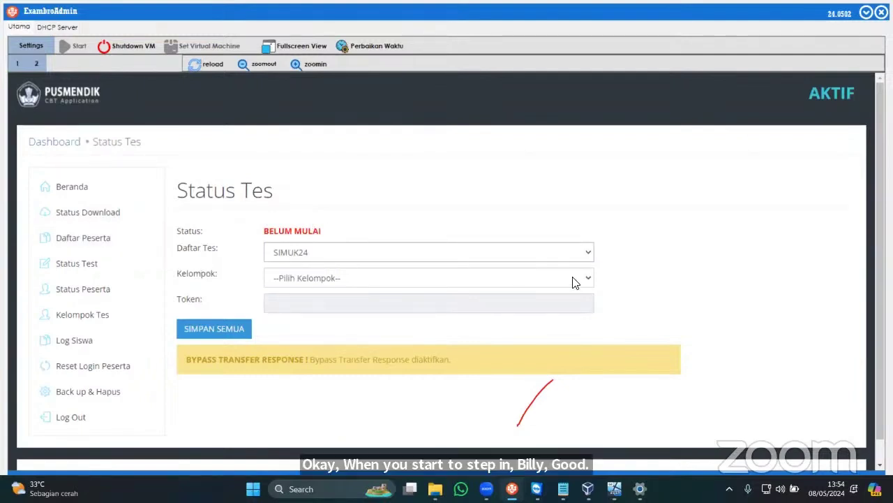
pyautogui.click(267, 308)
pyautogui.click(244, 330)
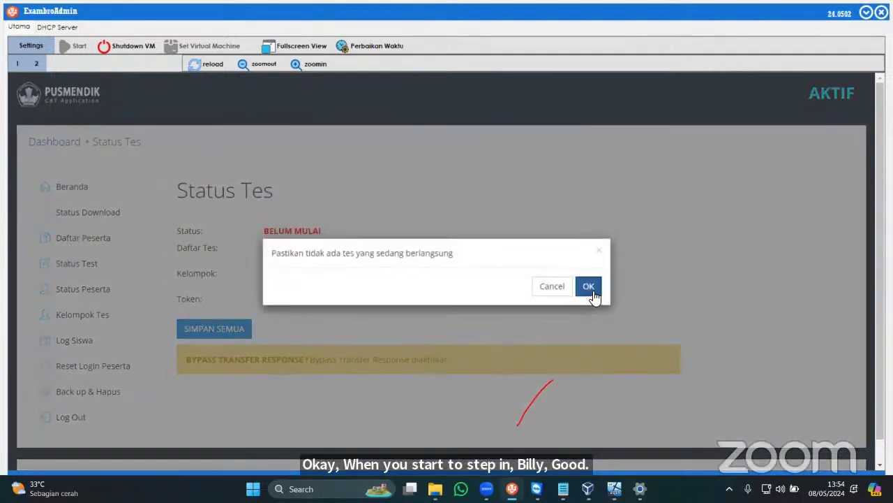
pyautogui.click(591, 284)
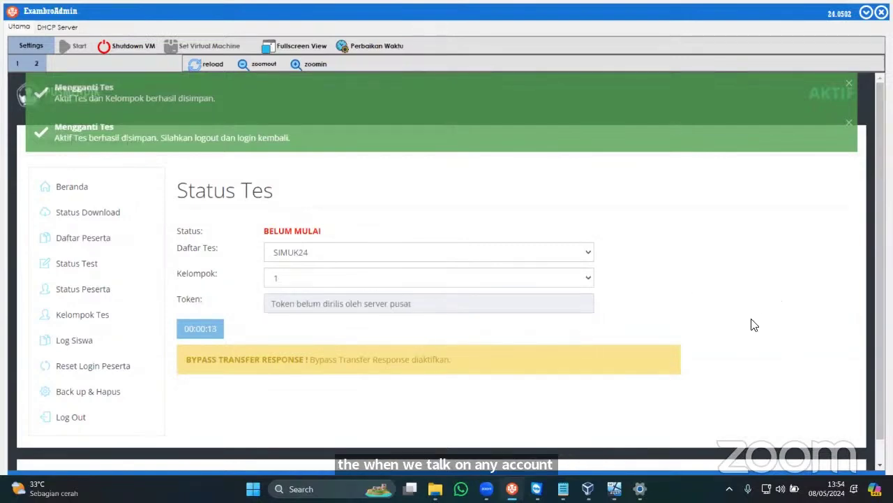
pyautogui.click(77, 264)
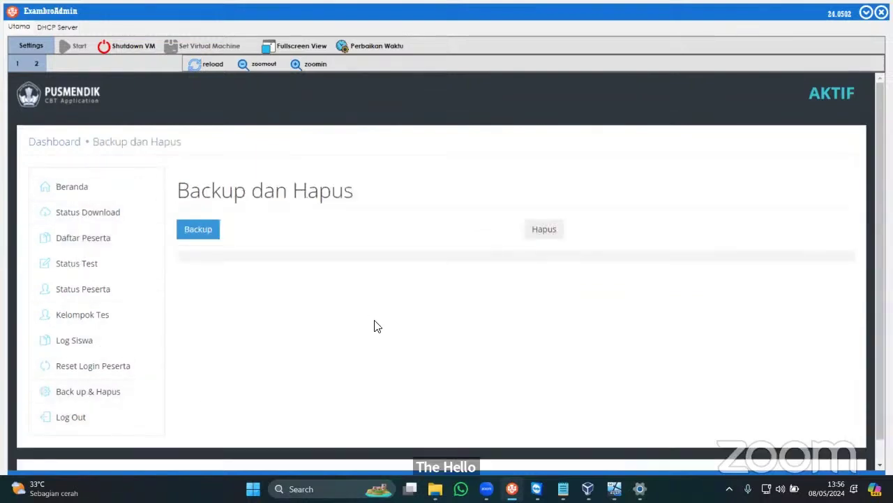
# Run a backup on the Backup dan Hapus page, save the backup file to the Downloads folder, and dismiss the download notice.
pyautogui.click(204, 234)
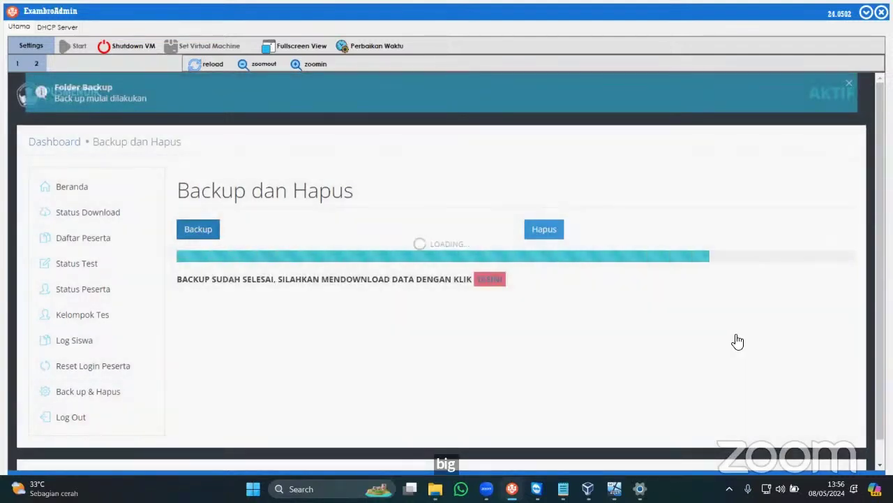
pyautogui.click(489, 282)
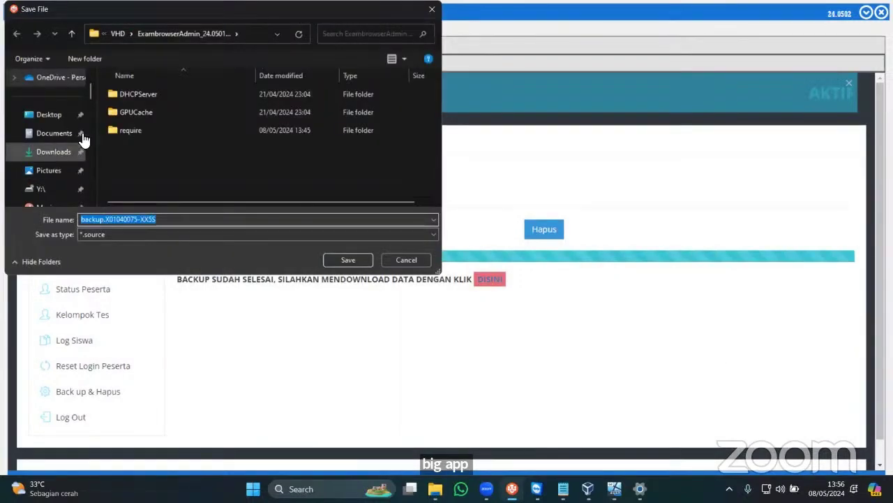
pyautogui.click(55, 152)
pyautogui.click(61, 172)
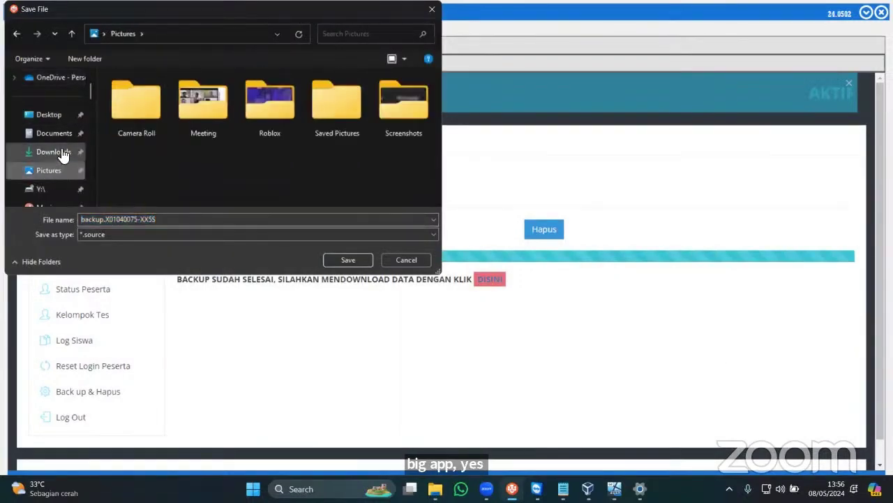
pyautogui.click(62, 154)
pyautogui.click(349, 261)
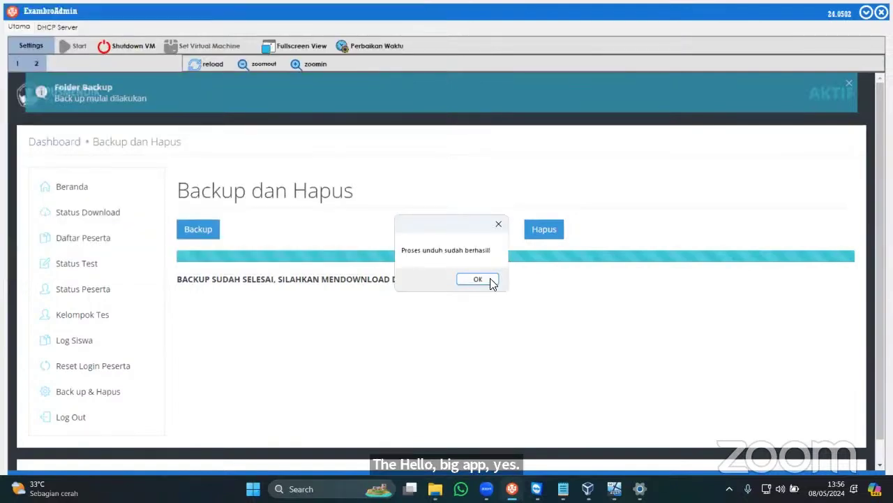
pyautogui.click(477, 280)
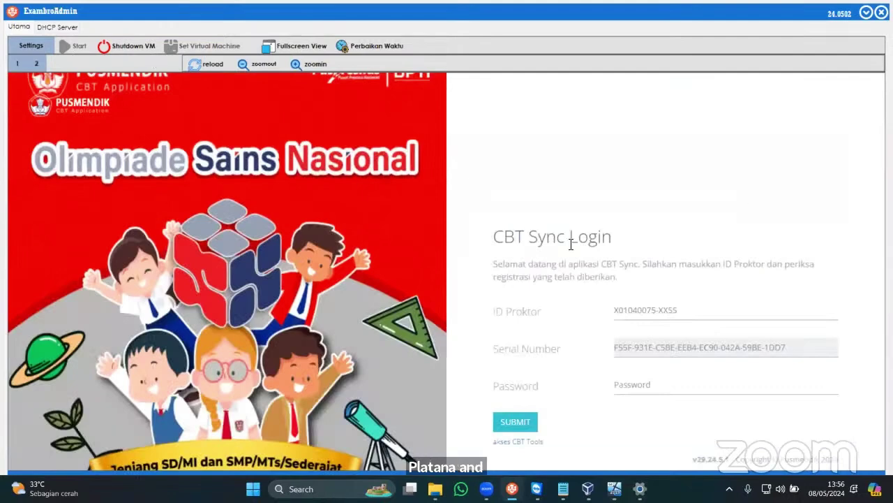
# Shut down the OSNK2024 virtual machine, confirm the shutdown, and bring up its VirtualBox window to monitor the process.
pyautogui.click(140, 46)
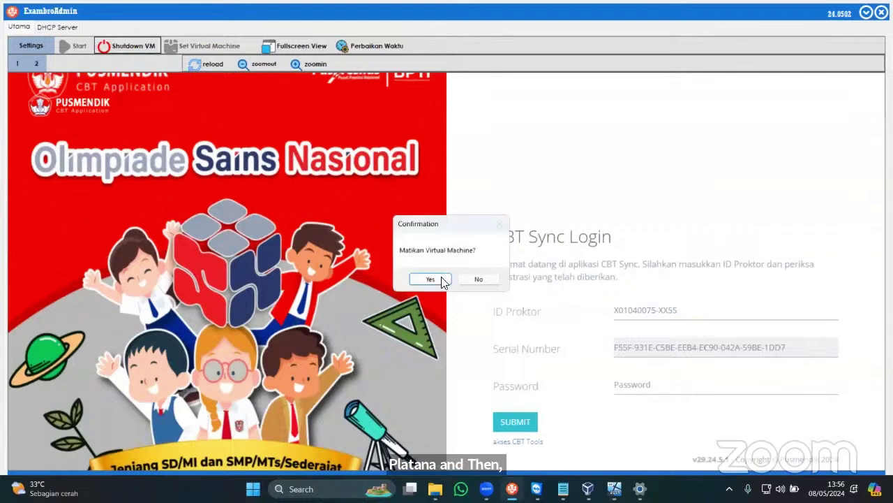
pyautogui.click(439, 279)
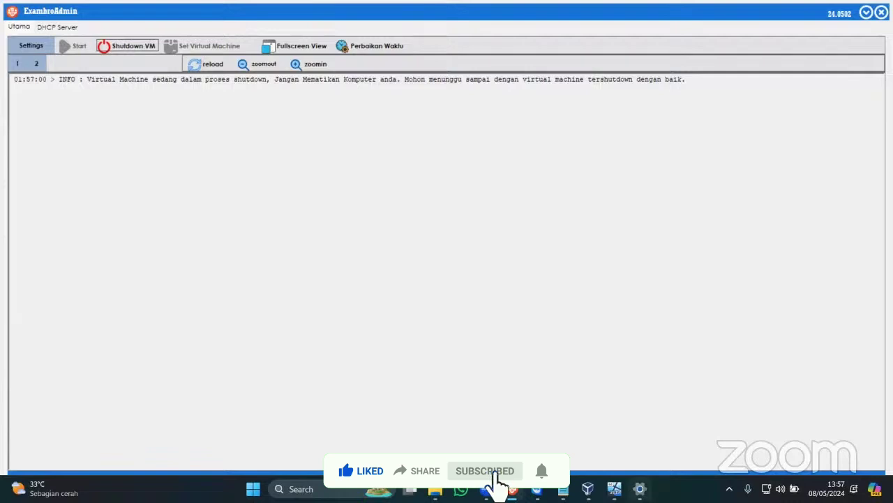
pyautogui.moveTo(614, 489)
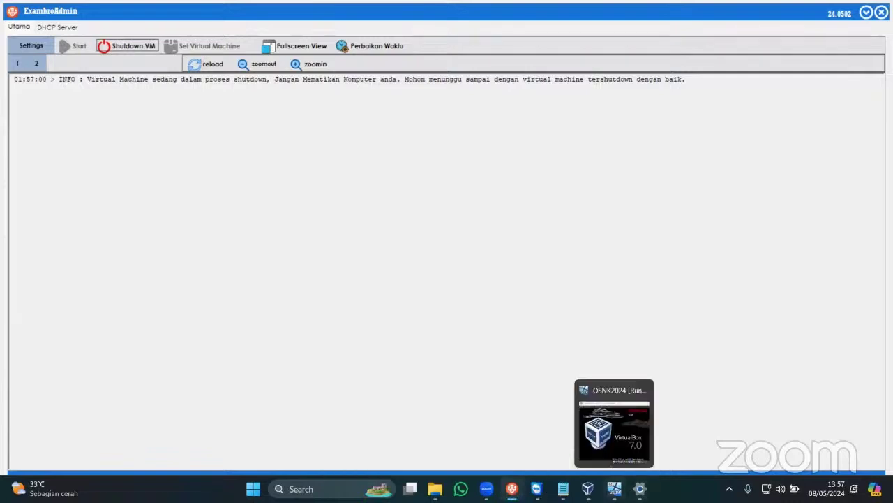
pyautogui.click(614, 488)
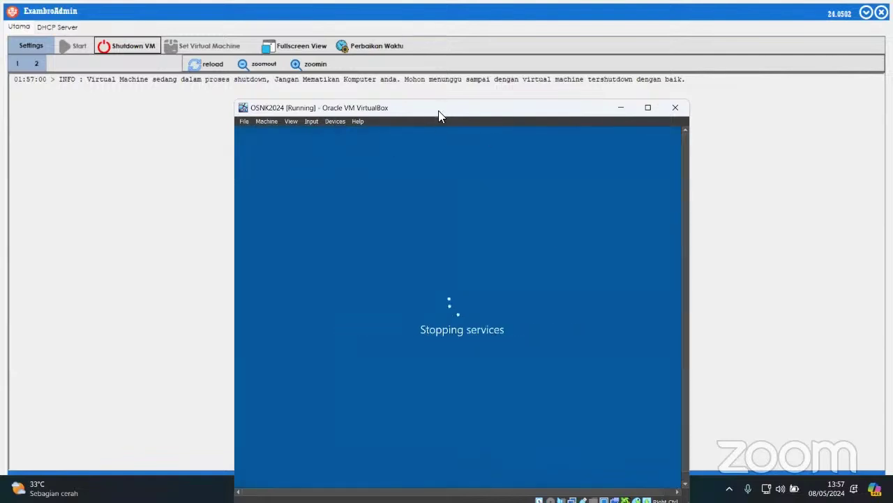
pyautogui.moveTo(440, 109); pyautogui.dragTo(438, 88)
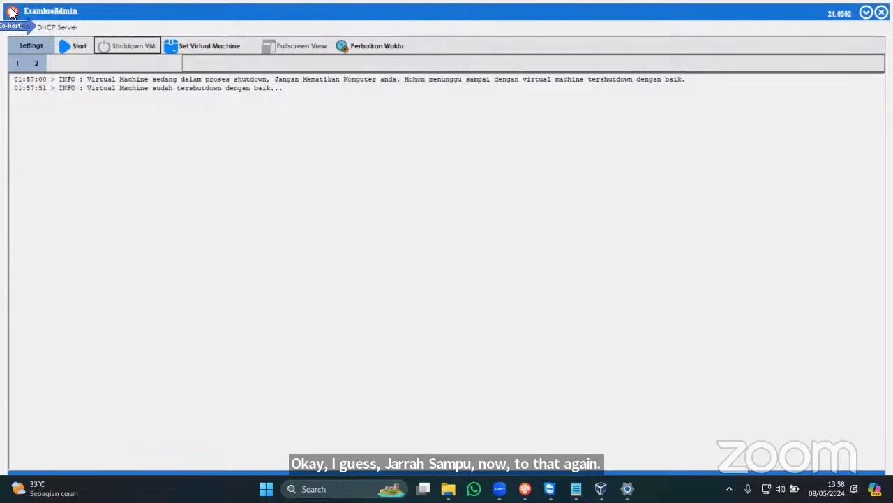
# Leave the full-screen training video for the Jadwal Sinkronisasi page, and switch to the other browser window showing a YouTube channel.
pyautogui.press('Escape')
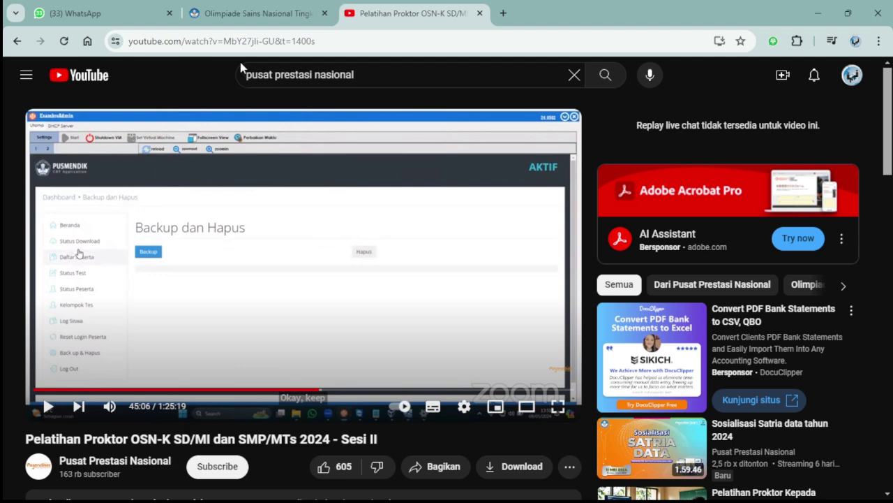
pyautogui.moveTo(506, 497)
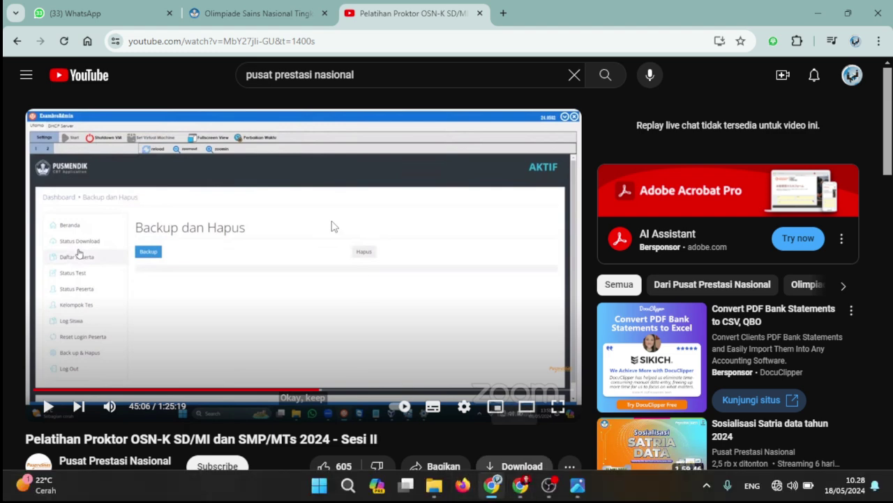
pyautogui.click(251, 16)
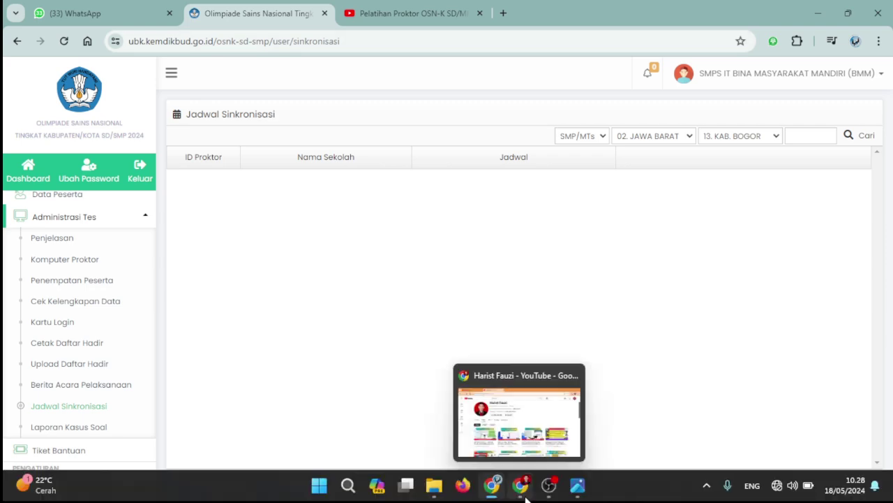
pyautogui.click(527, 497)
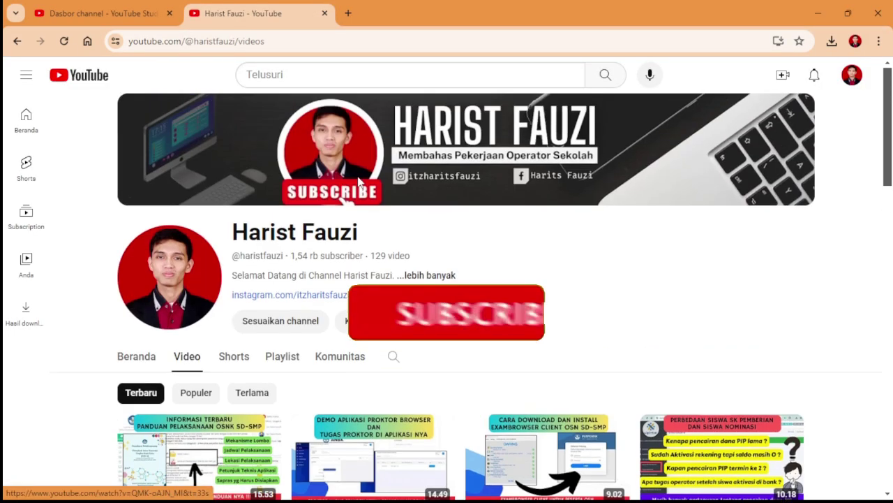